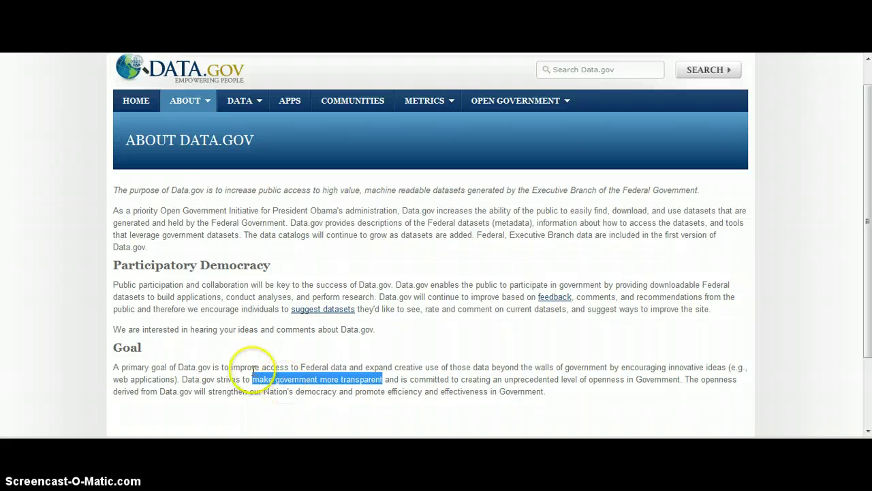
# Highlight "improve access to Federal data" in the About page's Goal section and open the Raw Data catalog.
pyautogui.moveTo(231, 366); pyautogui.dragTo(350, 366)
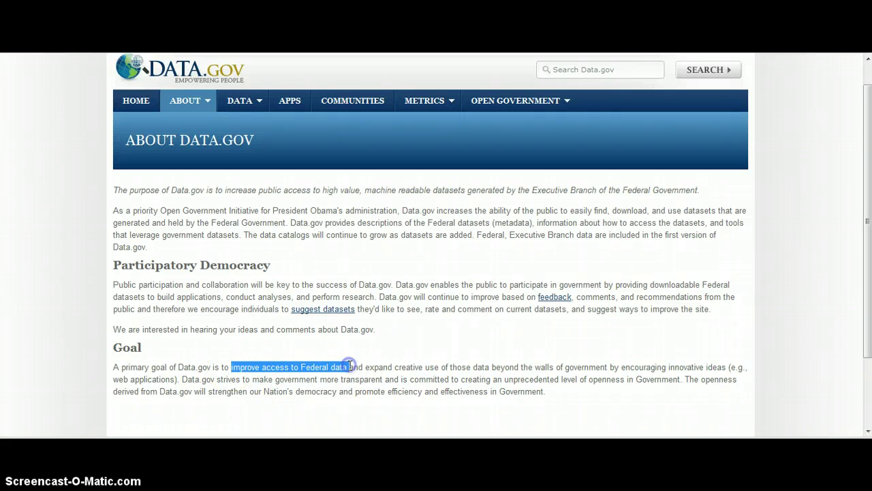
pyautogui.click(301, 341)
pyautogui.click(300, 147)
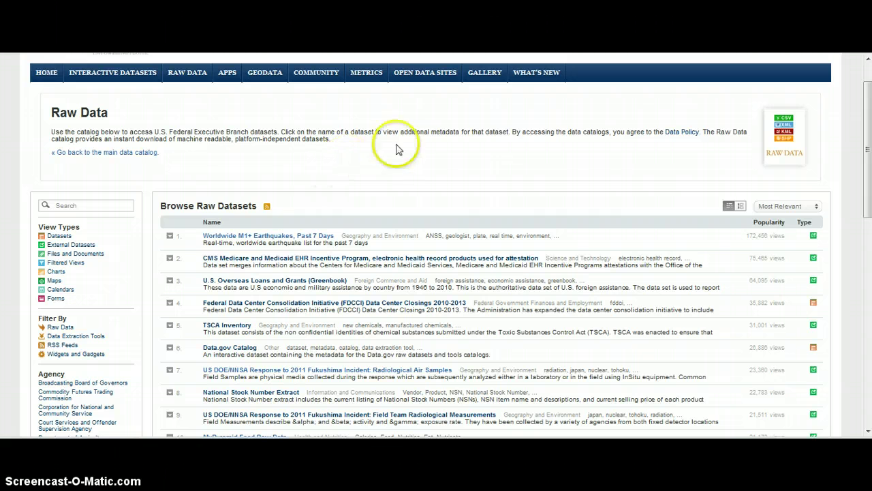
# Check the total number of raw datasets shown at the end of the catalog list and highlight it.
pyautogui.scroll(-1, 397, 148)
pyautogui.scroll(-8, 396, 144)
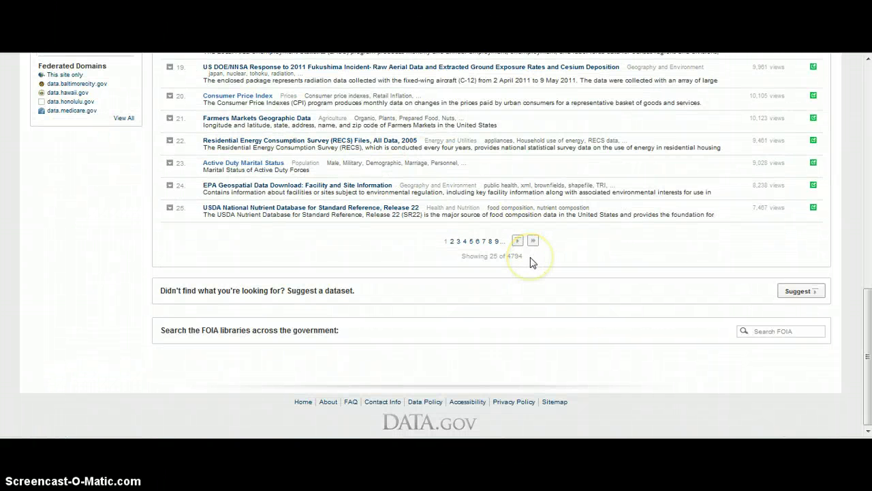
pyautogui.moveTo(525, 256); pyautogui.dragTo(512, 256)
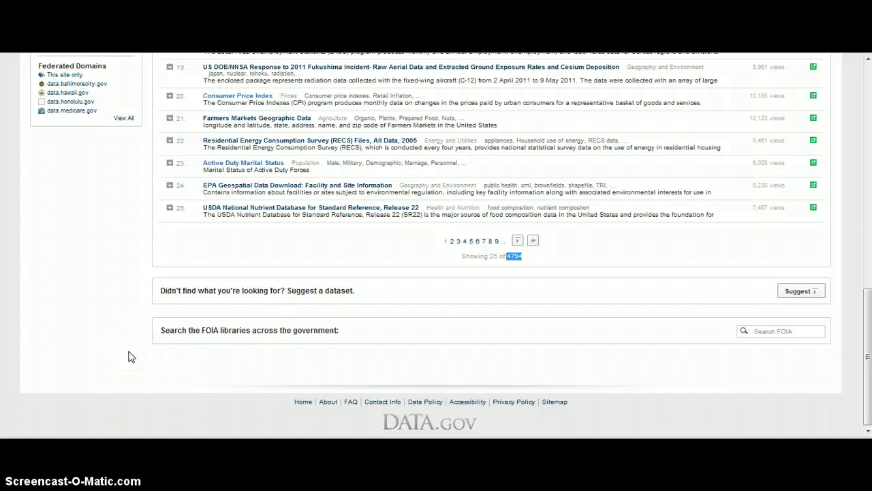
# Display the raw datasets as a rich list with full descriptions.
pyautogui.scroll(8, 132, 357)
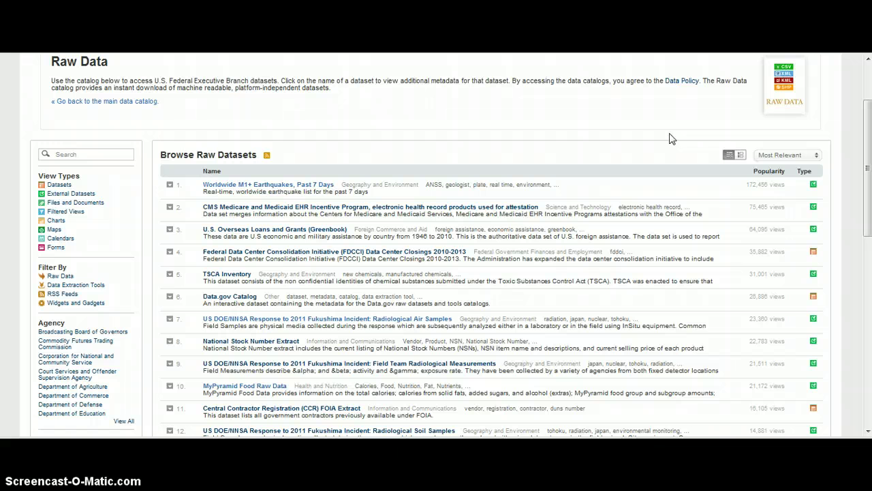
pyautogui.click(741, 154)
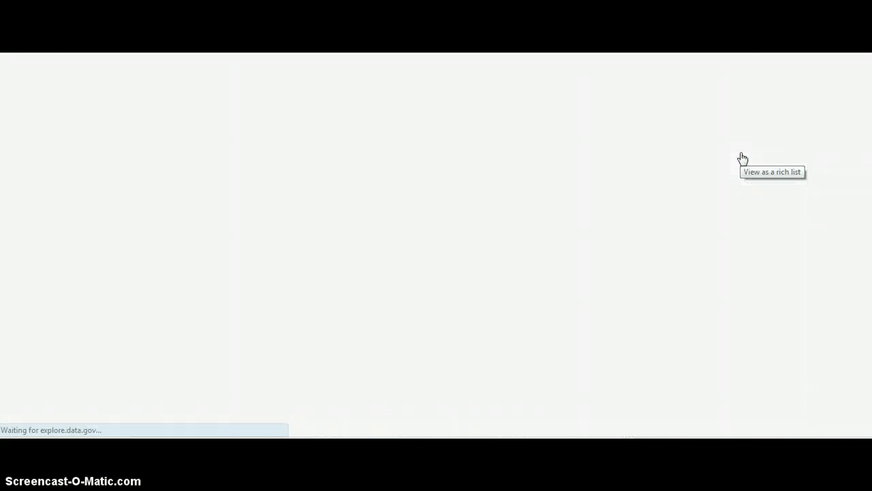
pyautogui.scroll(-2, 486, 204)
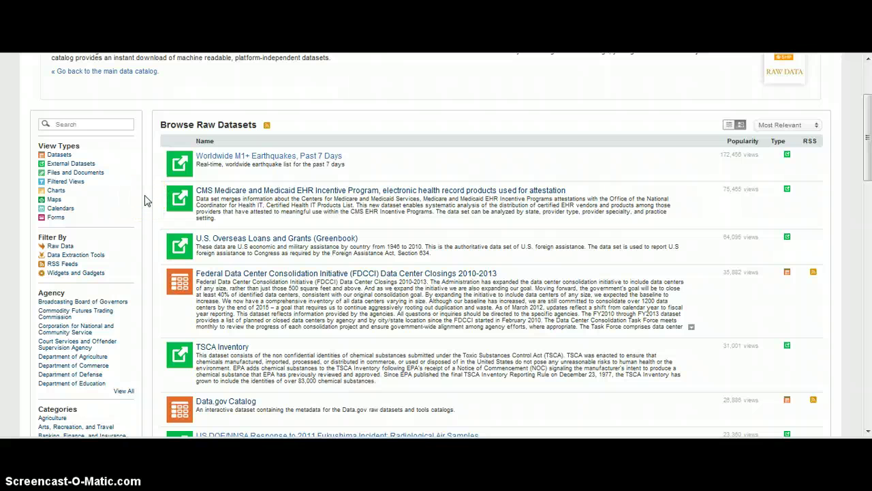
# Review the View Types available for narrowing down the raw datasets.
pyautogui.doubleClick(74, 145)
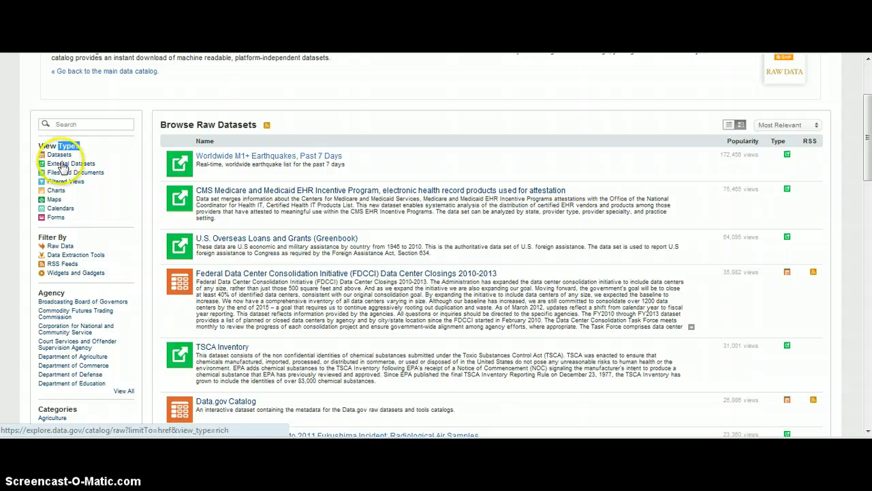
pyautogui.click(4, 181)
pyautogui.click(16, 178)
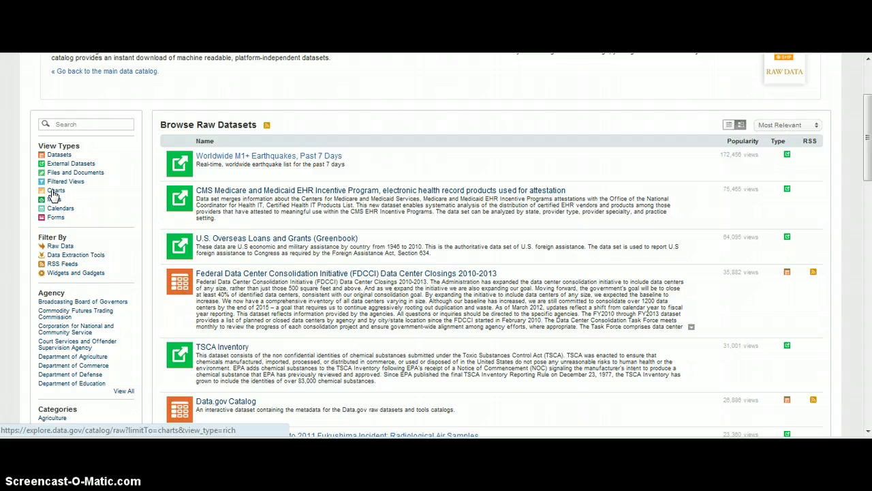
pyautogui.click(11, 218)
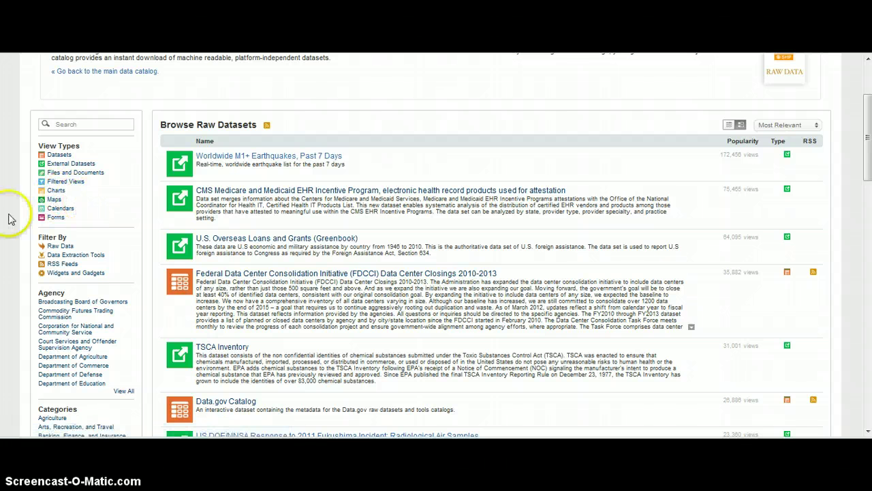
pyautogui.click(8, 209)
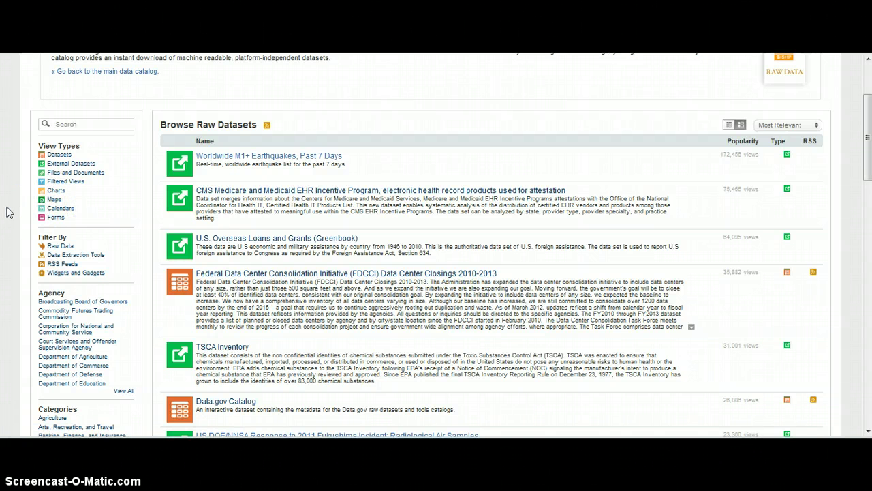
# Expand the Agency and Categories filters to show all of their entries.
pyautogui.scroll(-2, 8, 213)
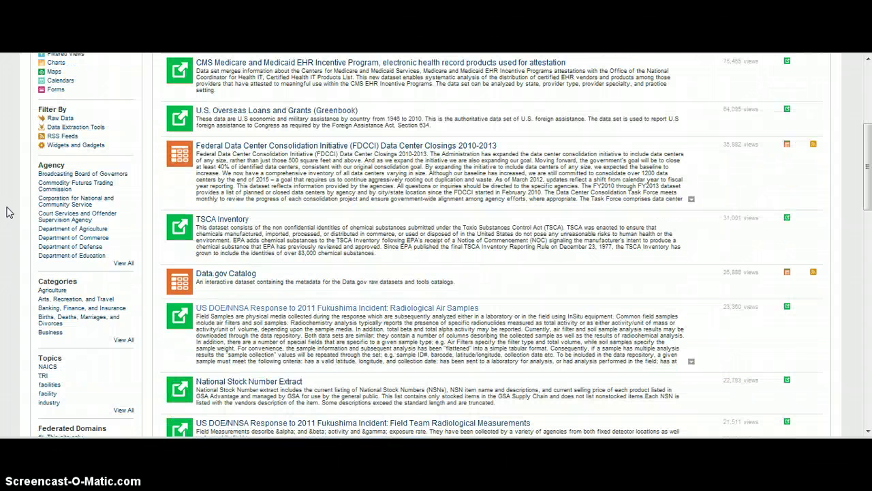
pyautogui.click(127, 265)
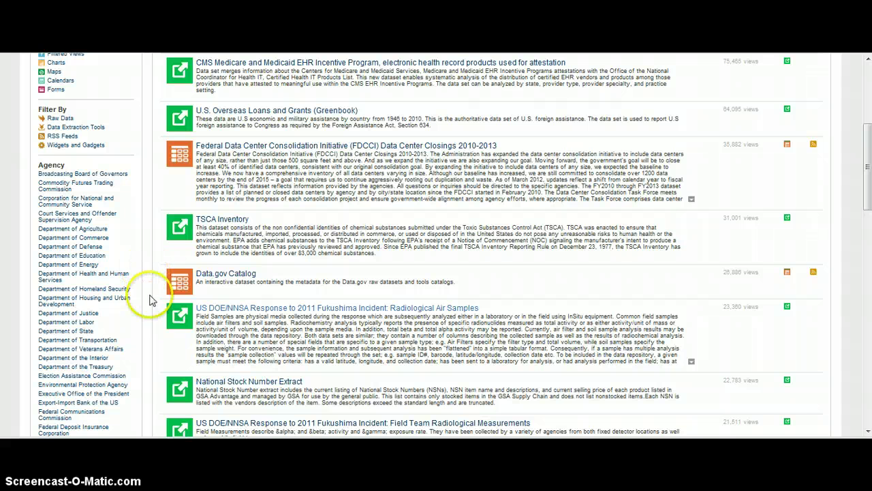
pyautogui.scroll(-2, 151, 297)
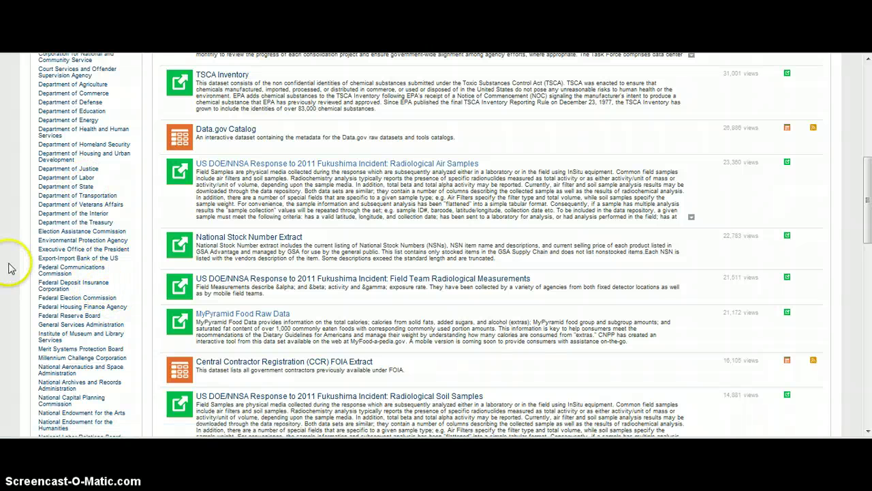
pyautogui.scroll(-10, 9, 267)
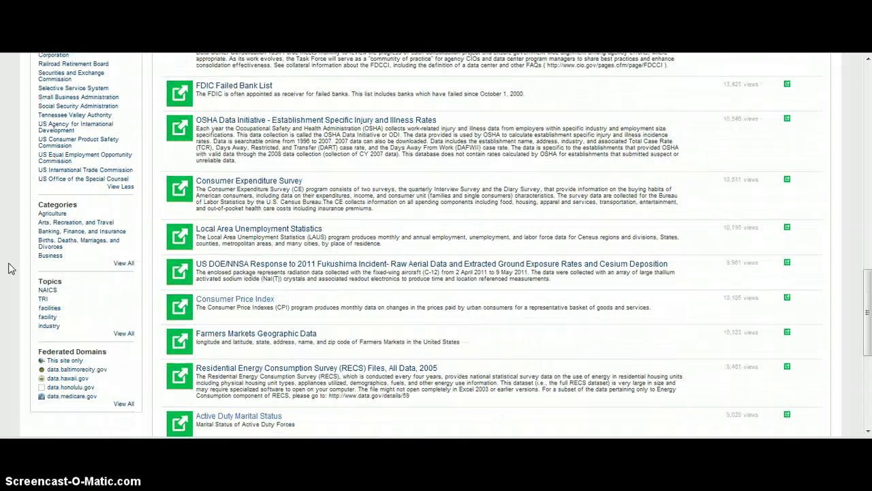
pyautogui.click(125, 264)
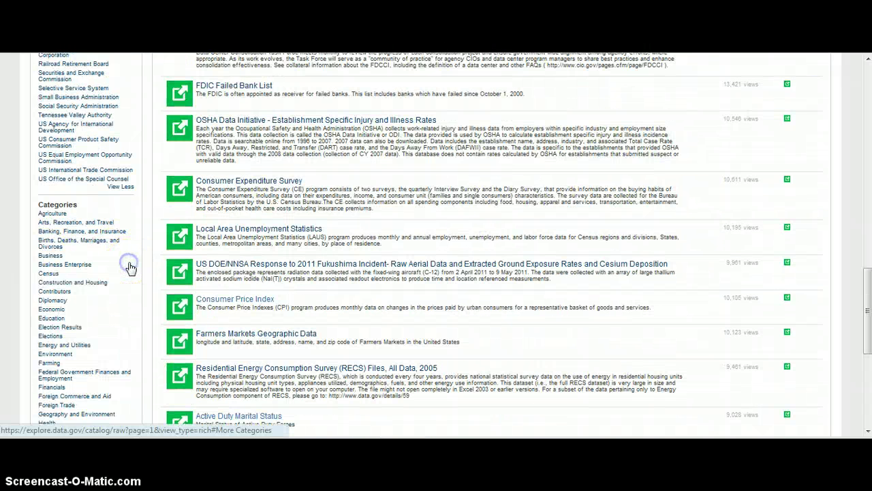
pyautogui.scroll(-2, 9, 249)
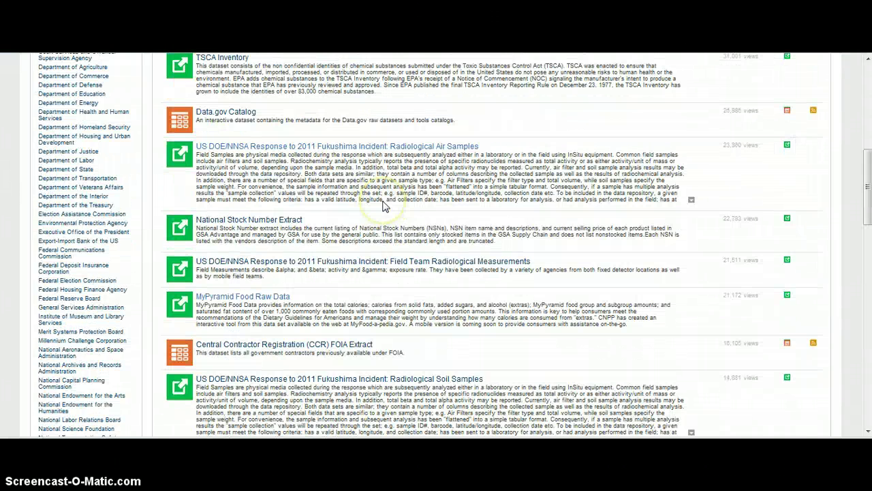
# Search the raw data catalog for "Climate" and "Weather".
pyautogui.scroll(5, 368, 217)
pyautogui.scroll(2, 385, 206)
pyautogui.click(105, 249)
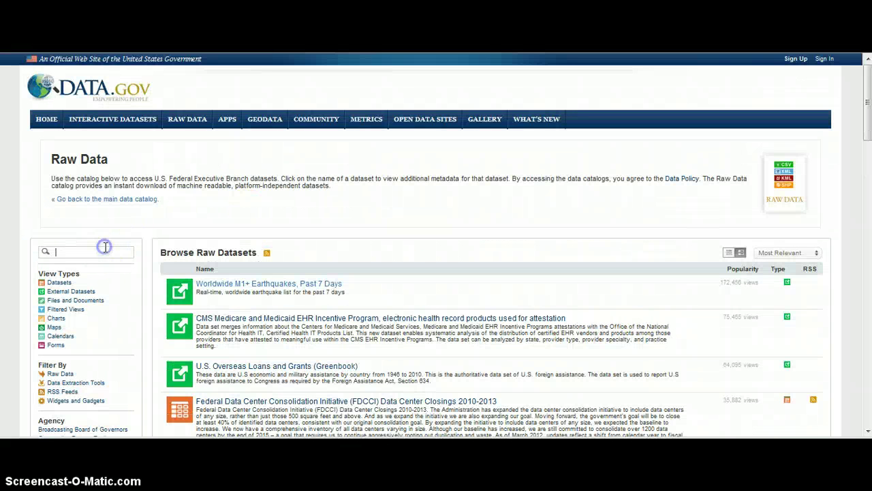
pyautogui.write('"Climate" and "Weather"')
pyautogui.press('Return')
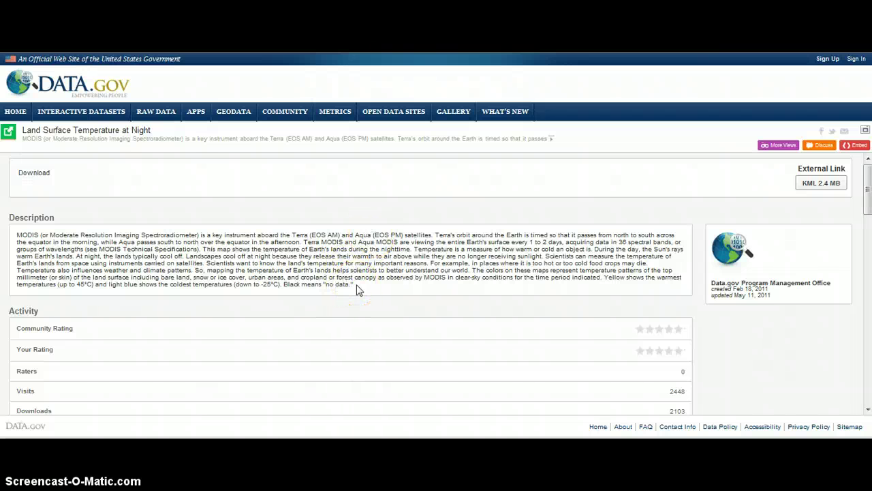
# Review the Land Surface Temperature at Night dataset's activity, metadata, links, agency, coverage and data quality details.
pyautogui.scroll(-3, 357, 290)
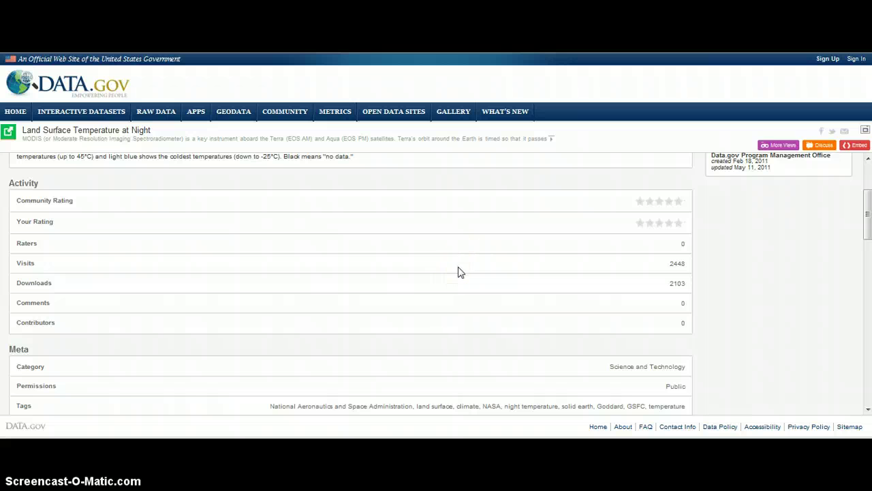
pyautogui.scroll(-1, 458, 273)
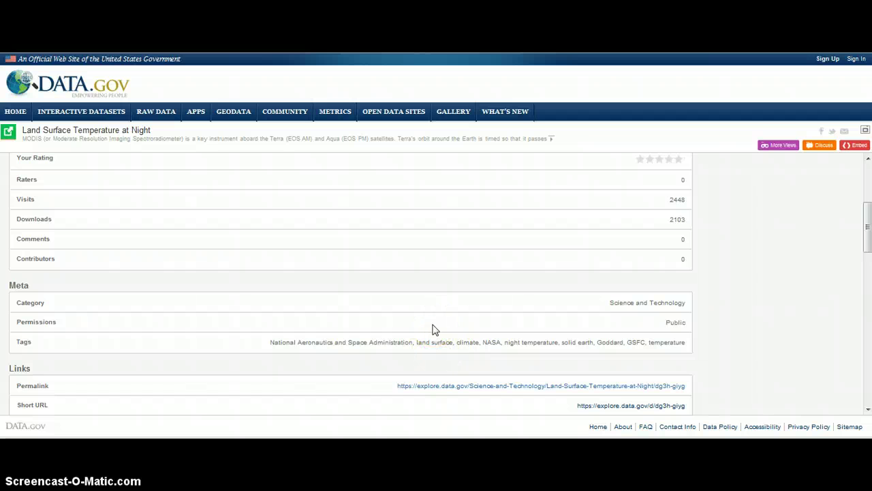
pyautogui.scroll(-2, 434, 329)
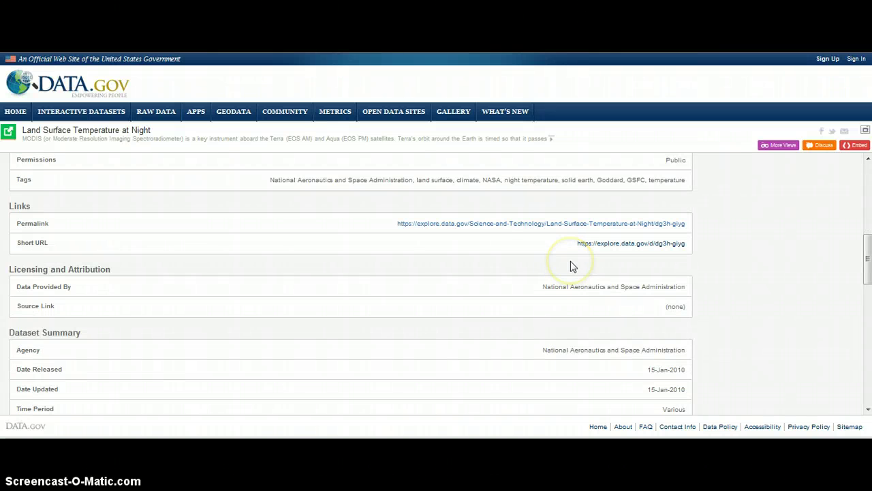
pyautogui.scroll(-2, 505, 264)
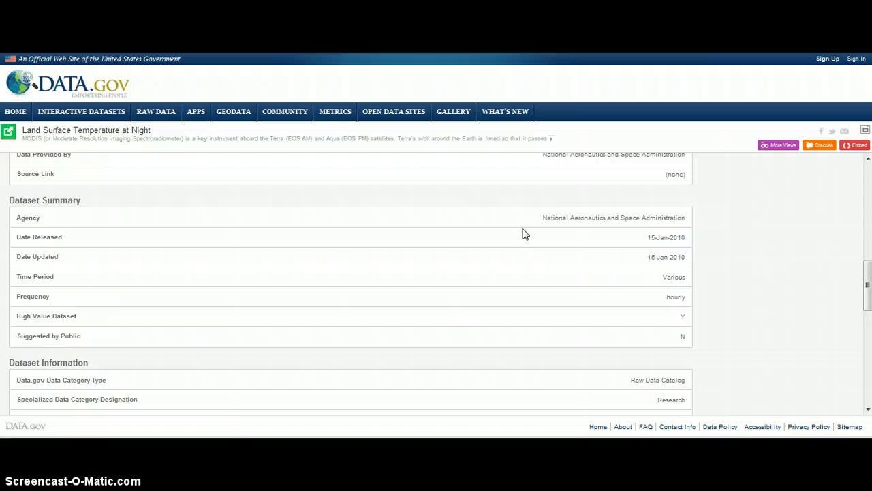
pyautogui.scroll(-4, 525, 233)
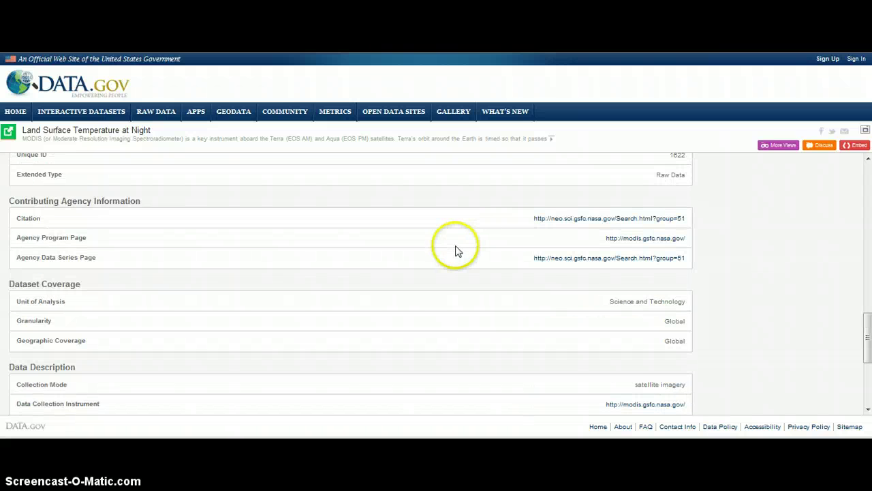
pyautogui.scroll(-2, 456, 250)
pyautogui.scroll(-1, 455, 251)
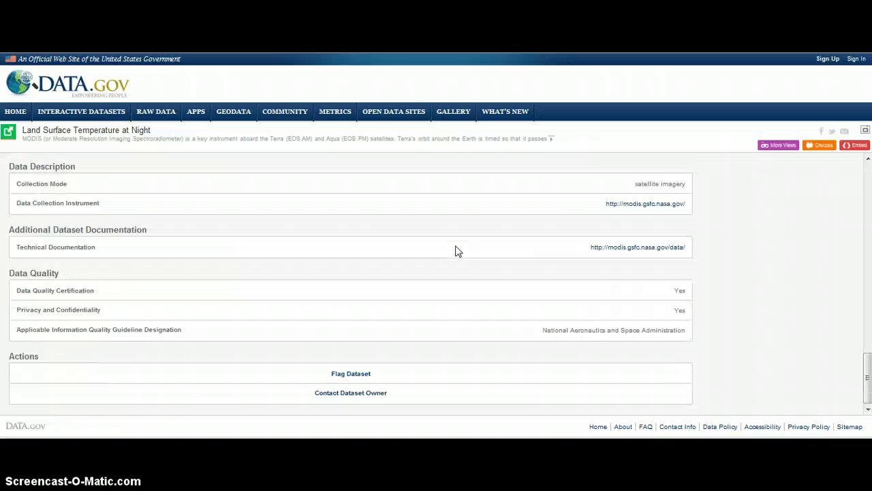
pyautogui.scroll(10, 456, 251)
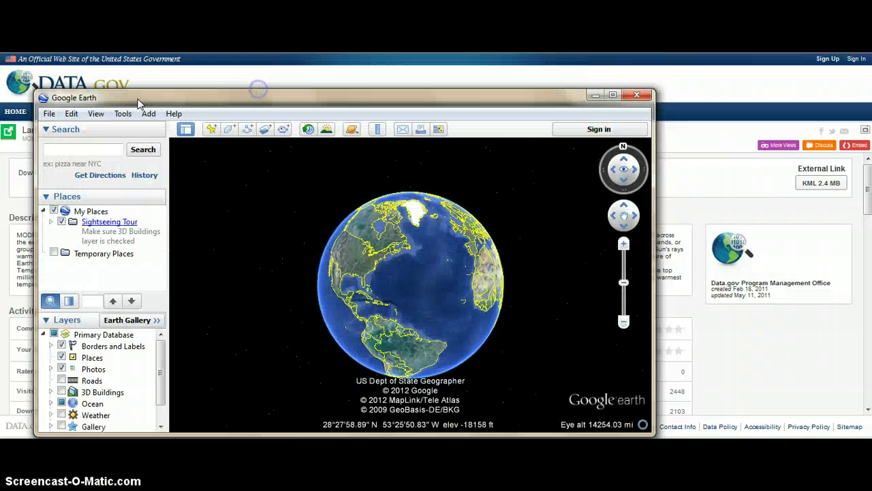
# In Google Earth, open the downloaded night land surface temperature file.
pyautogui.click(49, 114)
pyautogui.click(73, 130)
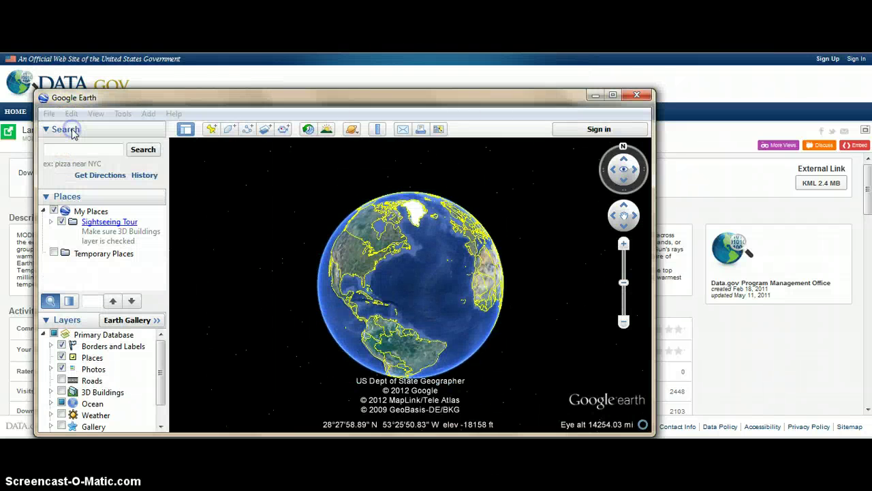
pyautogui.doubleClick(194, 188)
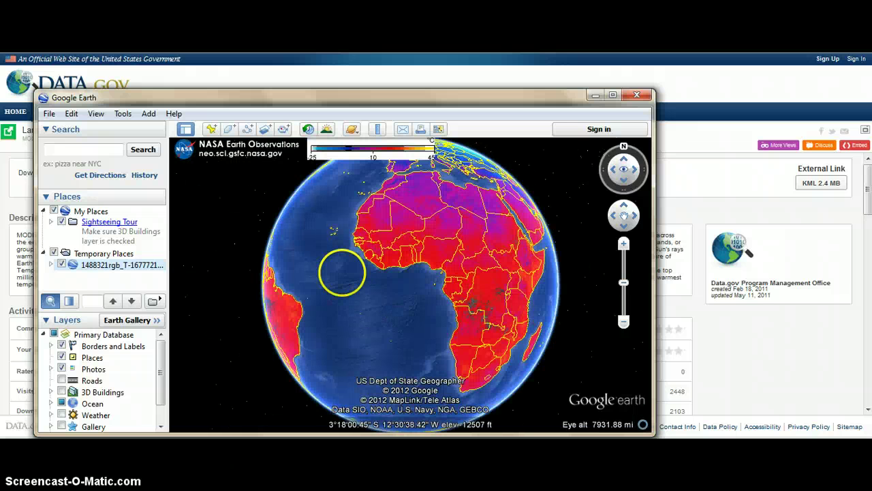
# Rotate the globe from Africa past South America to North America to examine the temperature overlay.
pyautogui.moveTo(341, 271); pyautogui.dragTo(441, 285)
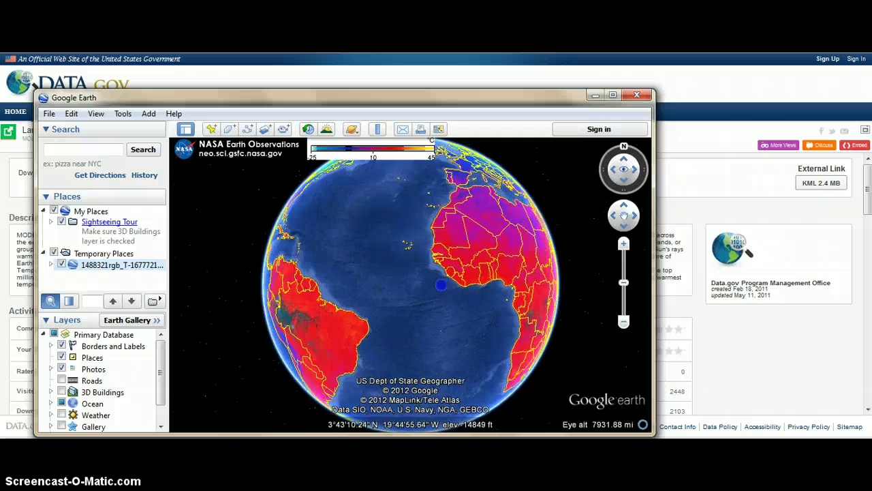
pyautogui.moveTo(394, 263); pyautogui.dragTo(464, 230)
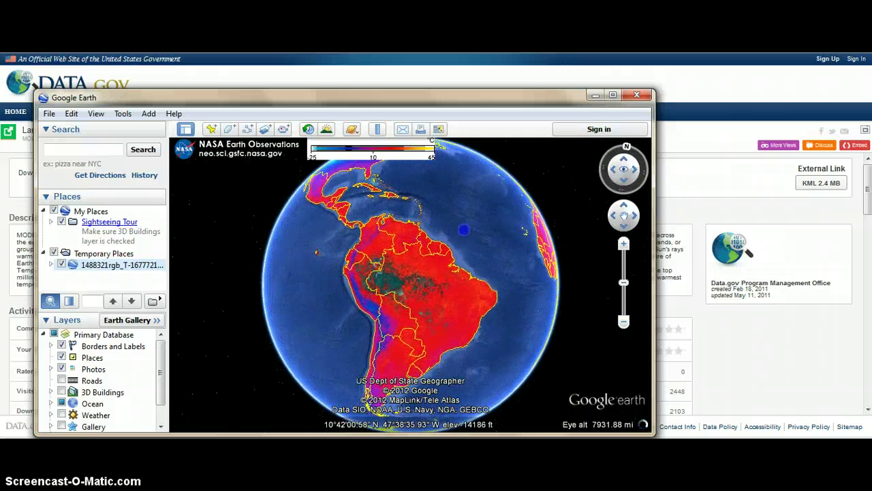
pyautogui.moveTo(403, 235); pyautogui.dragTo(456, 334)
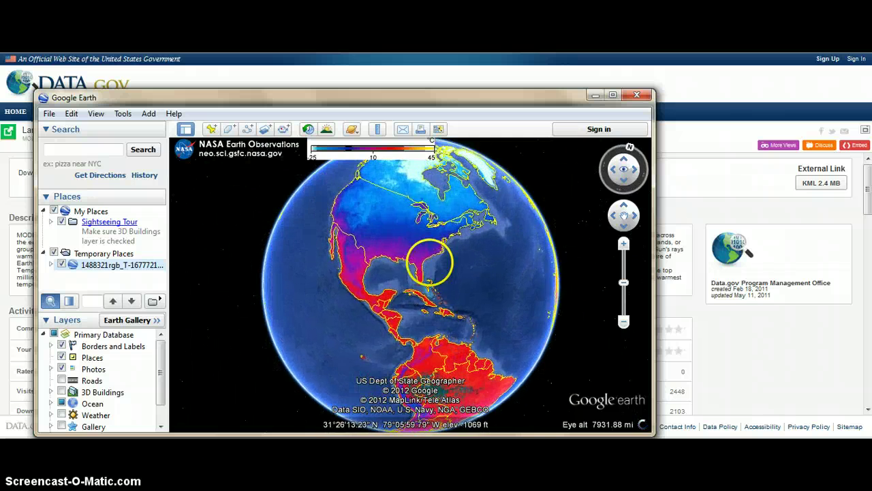
pyautogui.moveTo(430, 262); pyautogui.dragTo(426, 296)
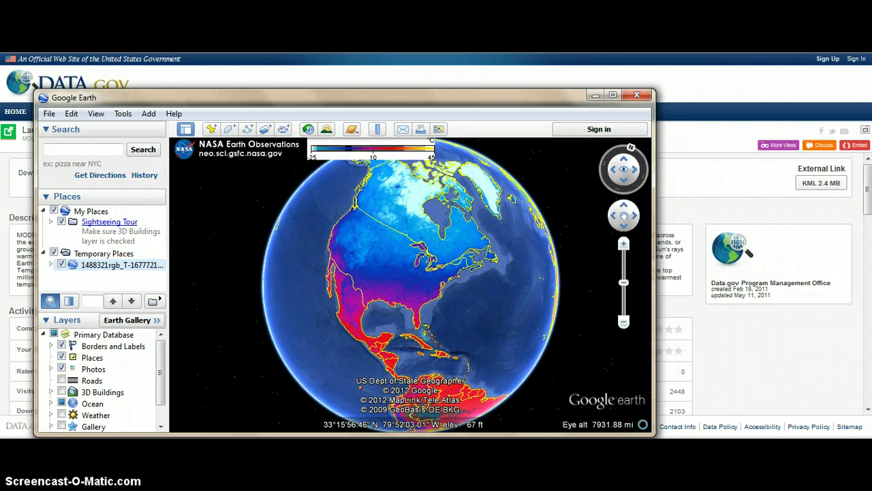
# Close Google Earth and discard the unsaved items in Temporary Places.
pyautogui.click(637, 97)
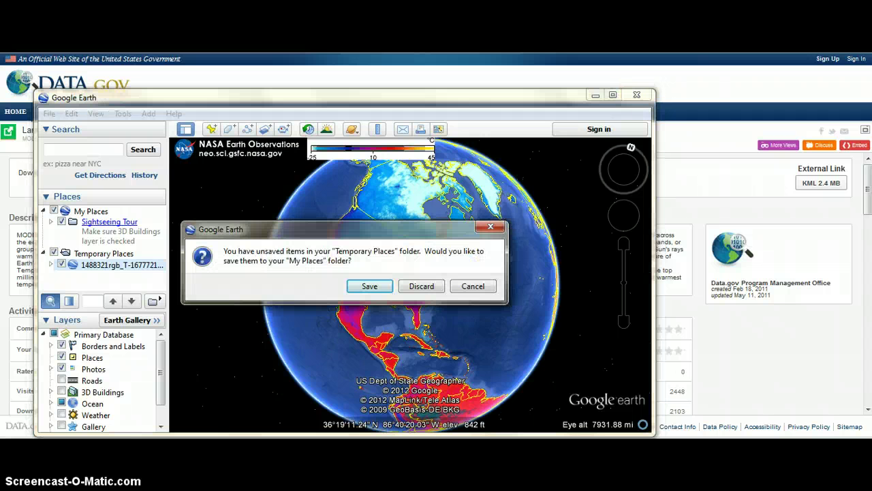
pyautogui.click(423, 287)
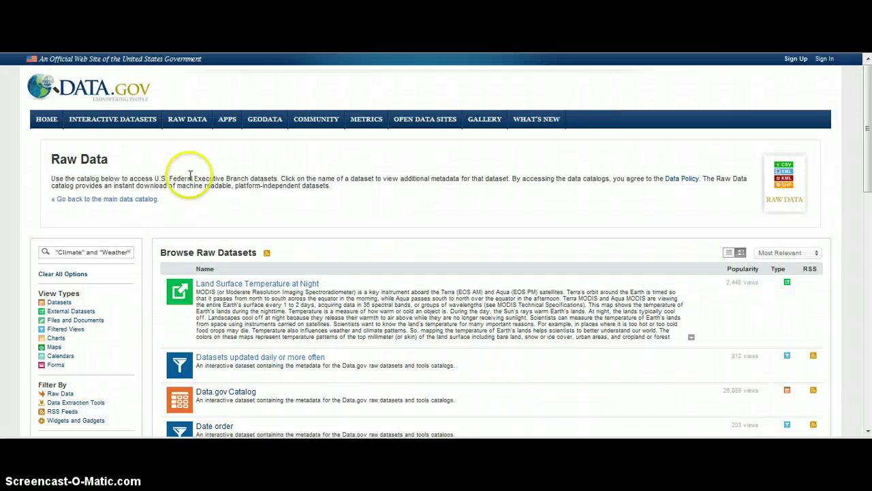
# Search the raw data catalog for "Gas Price", replacing the previous climate and weather search.
pyautogui.tripleClick(116, 250)
pyautogui.write('G')
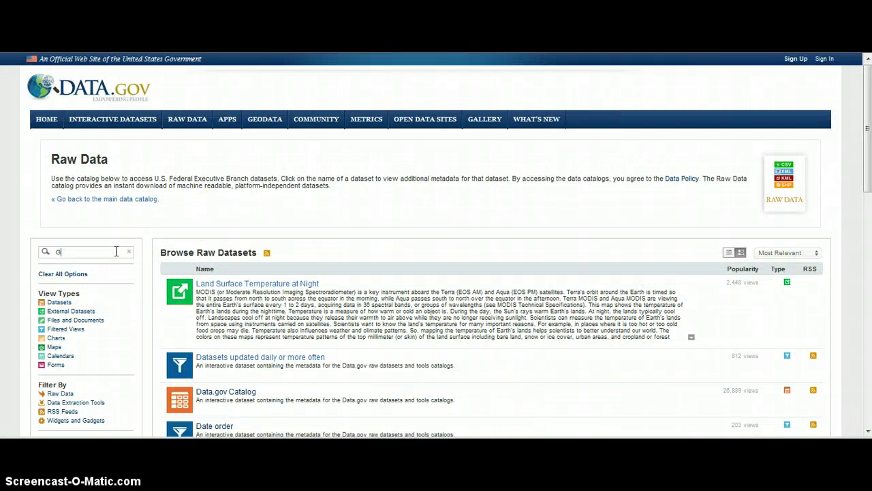
pyautogui.write('as Price')
pyautogui.press('Return')
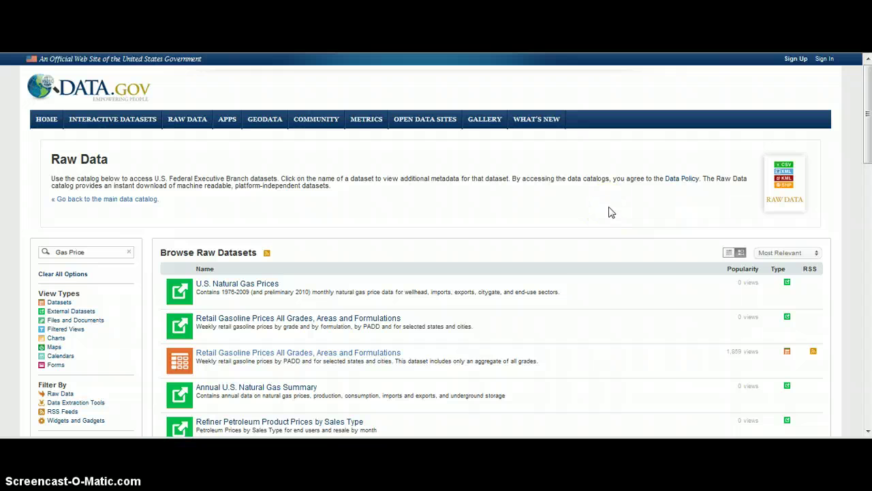
# Open the table version of the Retail Gasoline Prices All Grades, Areas and Formulations dataset and look over its columns.
pyautogui.scroll(-2, 611, 213)
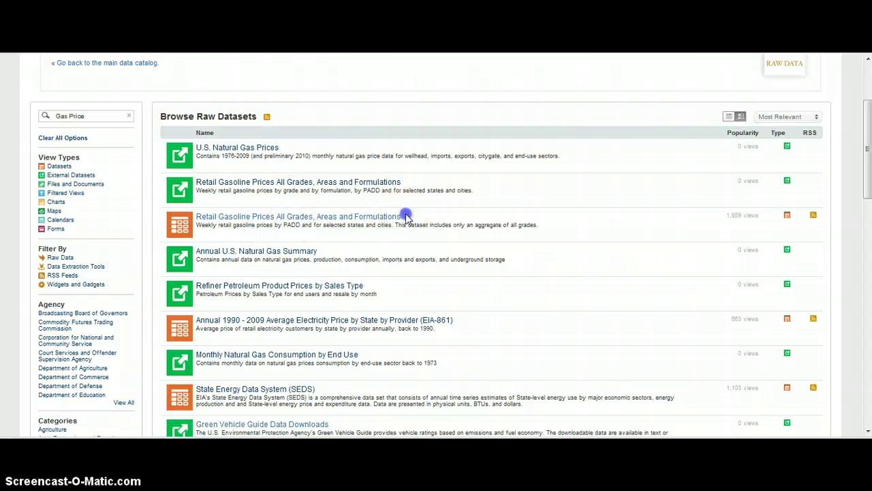
pyautogui.moveTo(404, 216); pyautogui.dragTo(194, 218)
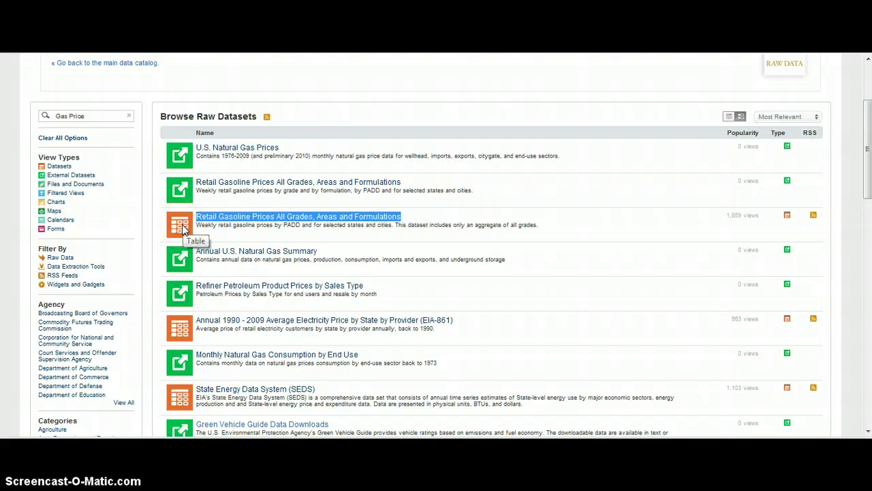
pyautogui.click(481, 192)
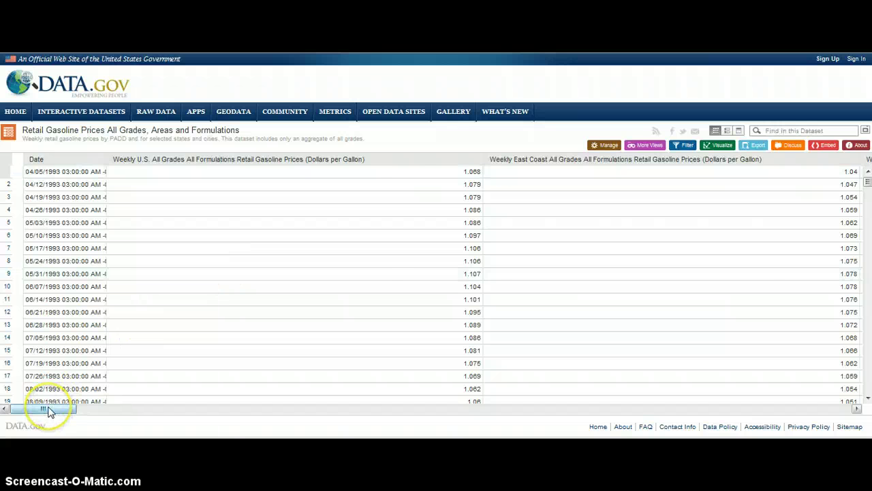
pyautogui.moveTo(48, 409); pyautogui.dragTo(34, 397)
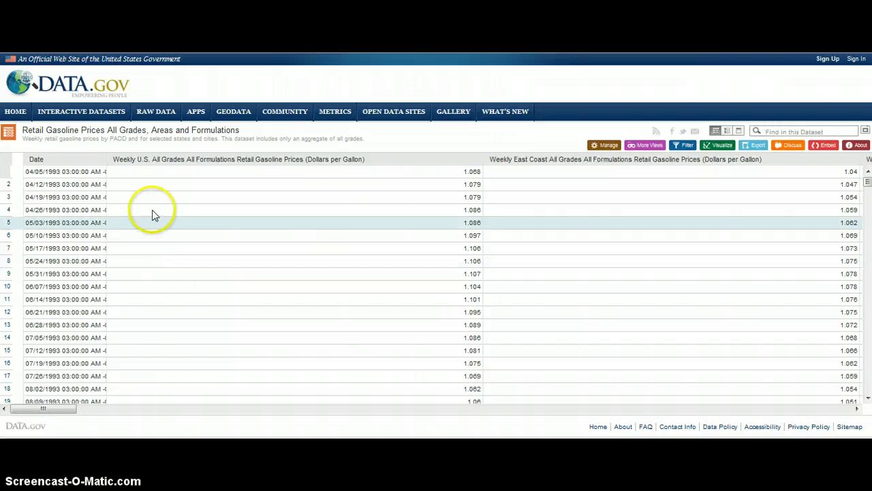
pyautogui.moveTo(106, 160); pyautogui.dragTo(290, 192)
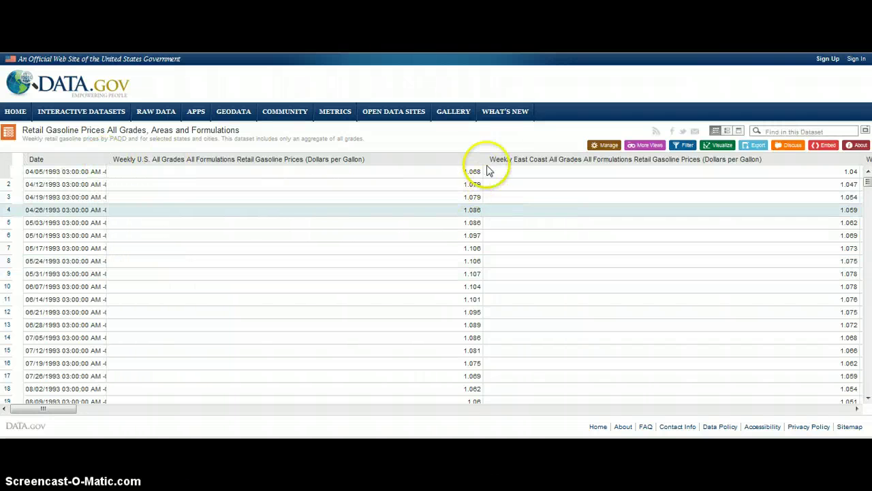
# Change the dataset's column order so Date comes directly after the Weekly New England (PADD 1A) column, and apply it.
pyautogui.click(615, 147)
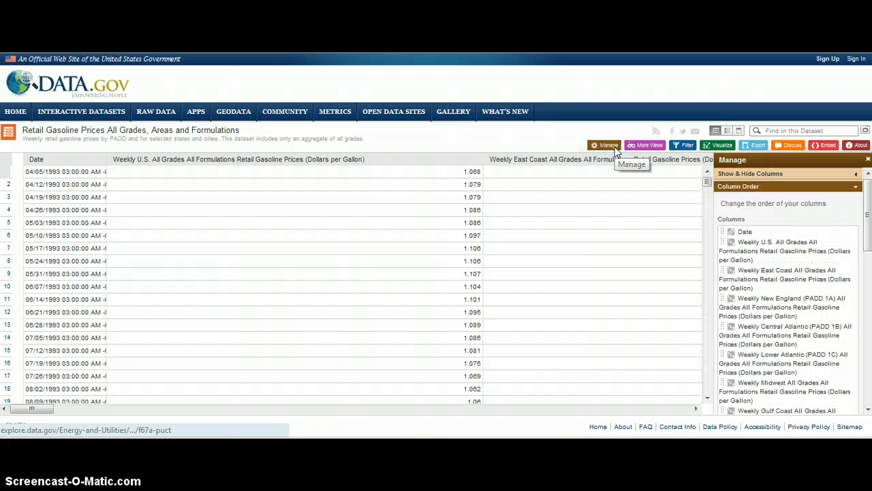
pyautogui.click(735, 224)
pyautogui.moveTo(730, 237); pyautogui.dragTo(728, 312)
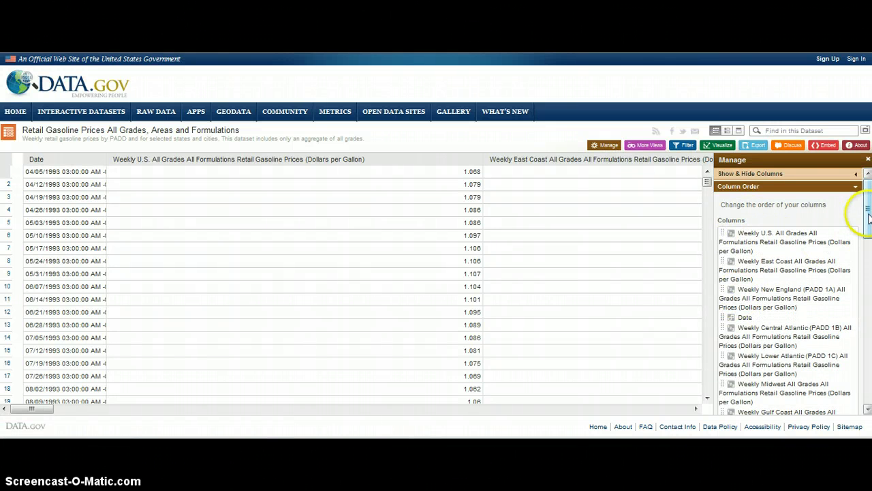
pyautogui.moveTo(865, 211); pyautogui.dragTo(867, 436)
pyautogui.click(748, 404)
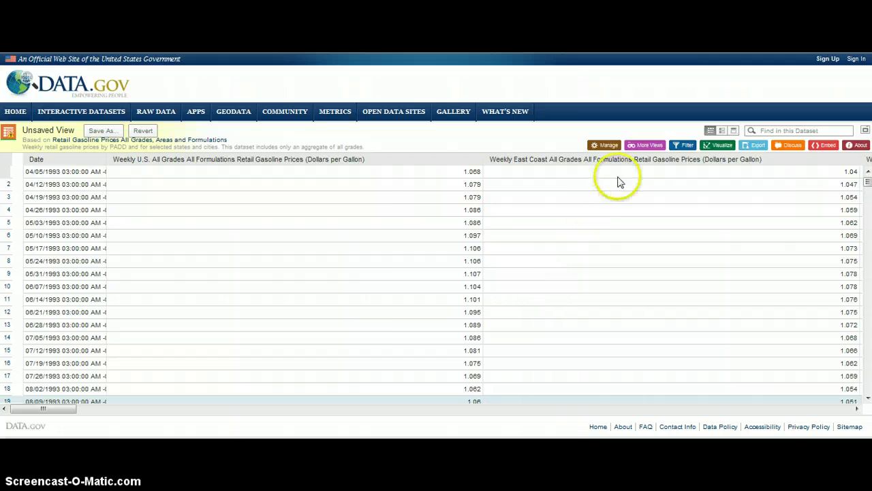
# Check the dataset's additional views, its previously published snapshots and its filter options.
pyautogui.click(654, 147)
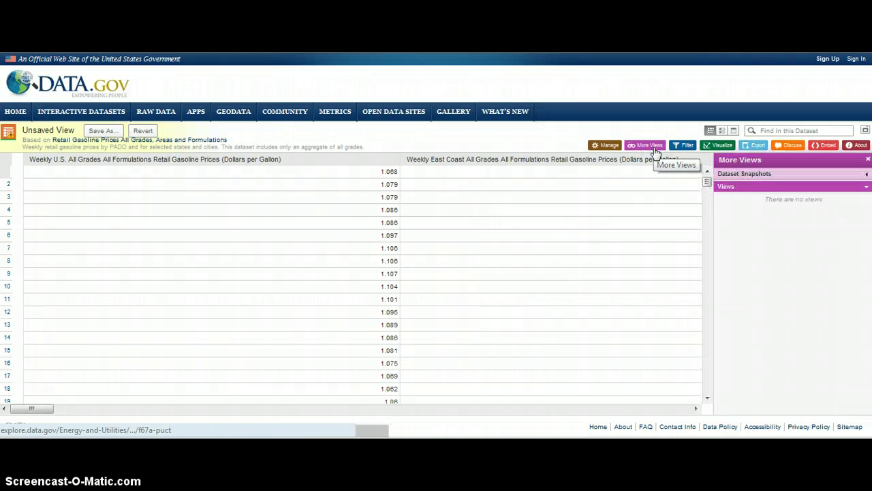
pyautogui.click(783, 176)
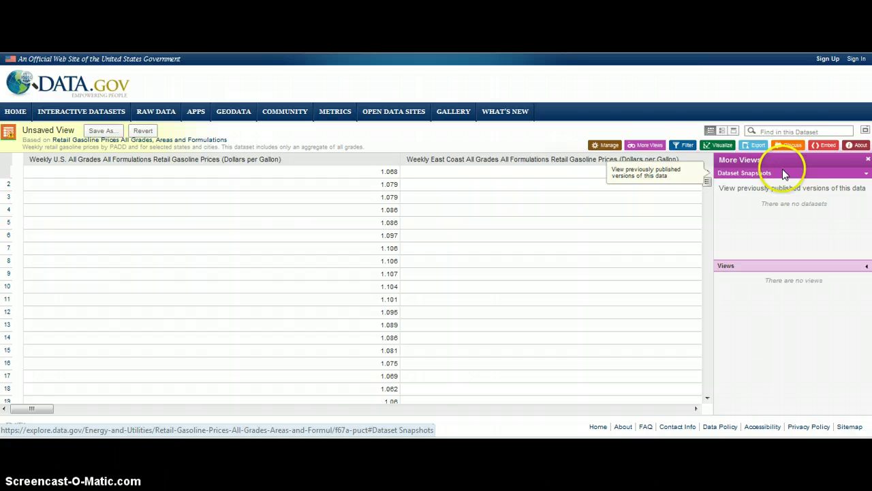
pyautogui.click(688, 146)
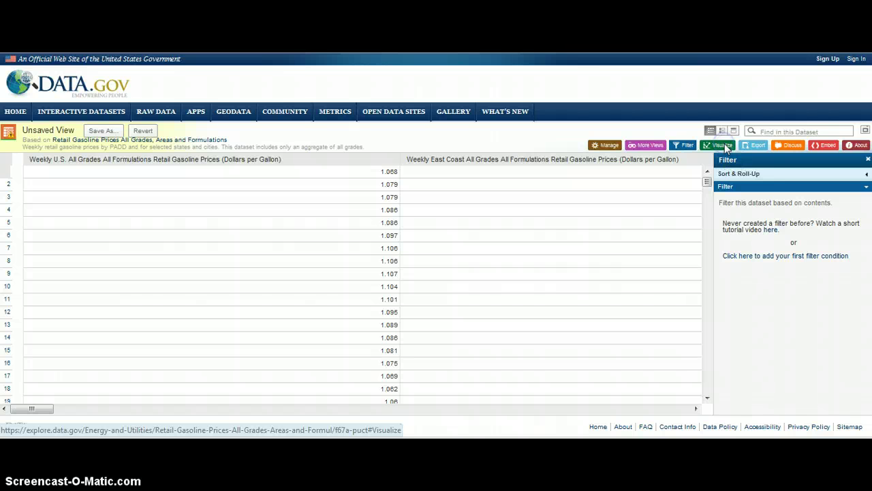
# Try a CSV export of the gasoline price dataset and cancel saving the file.
pyautogui.click(755, 146)
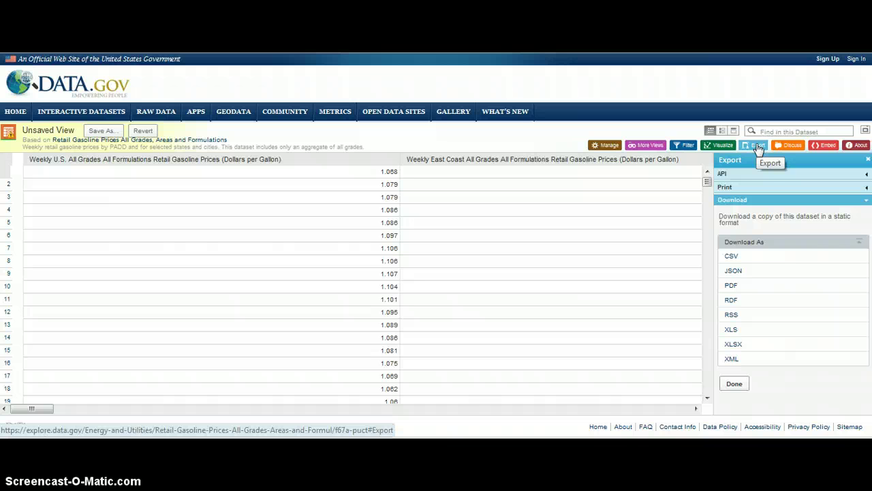
pyautogui.click(733, 256)
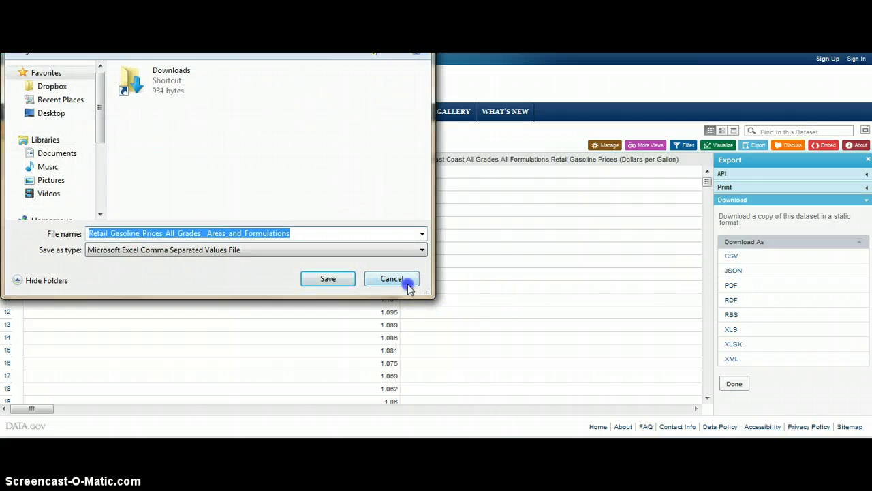
pyautogui.click(406, 283)
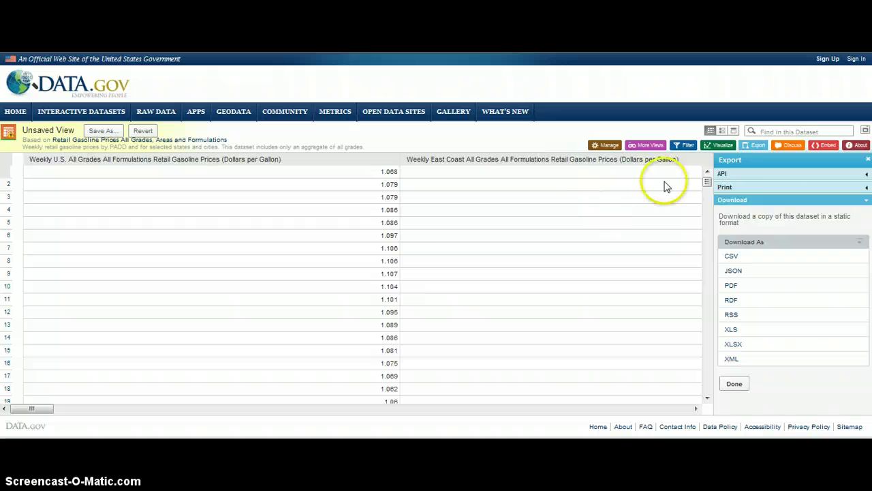
# Review the dataset's print settings, including the available paper sizes, keeping Letter (8.5 x 11 inches).
pyautogui.click(778, 187)
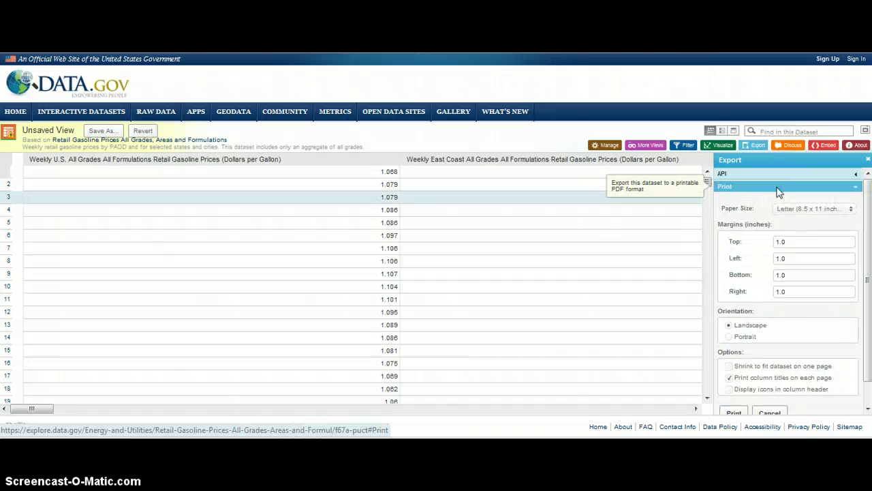
pyautogui.click(849, 210)
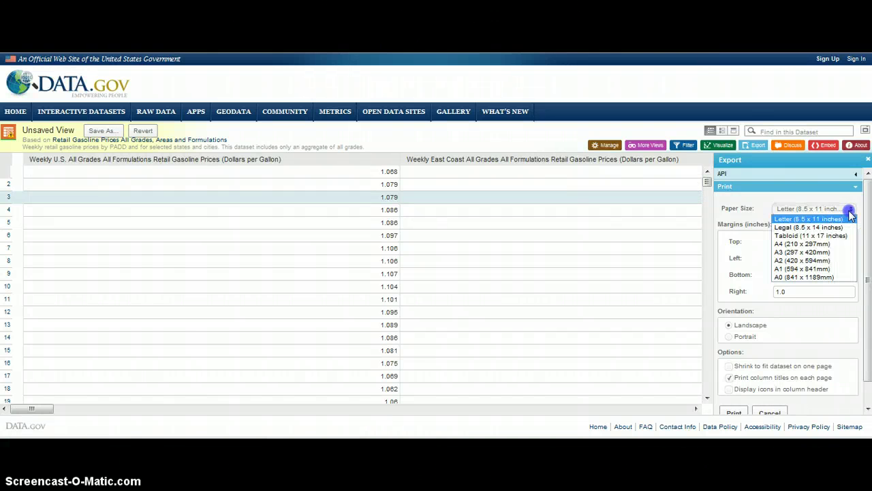
pyautogui.click(849, 216)
pyautogui.moveTo(868, 241); pyautogui.dragTo(868, 210)
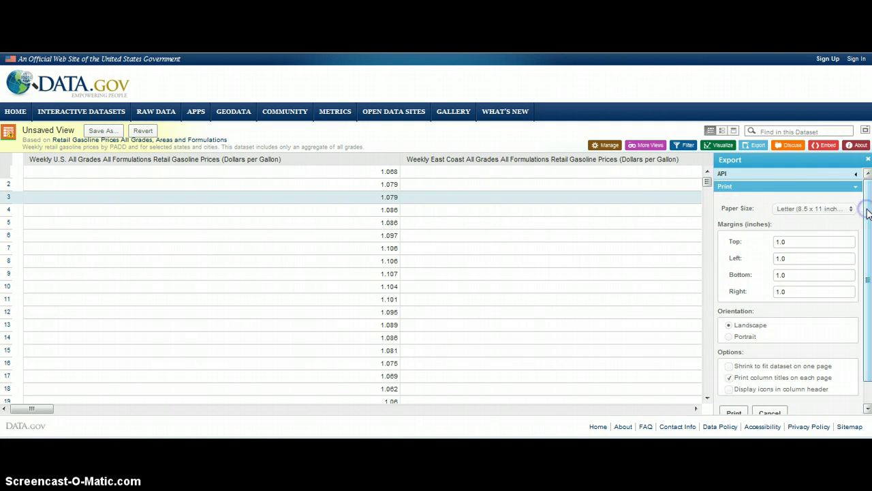
# Review the gasoline dataset's discussion feed, embed option, description, activity figures and metadata.
pyautogui.click(791, 145)
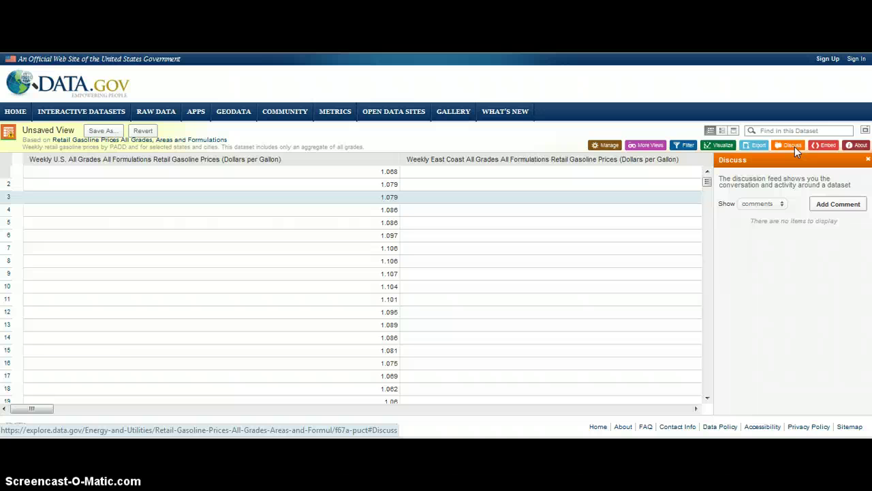
pyautogui.click(821, 145)
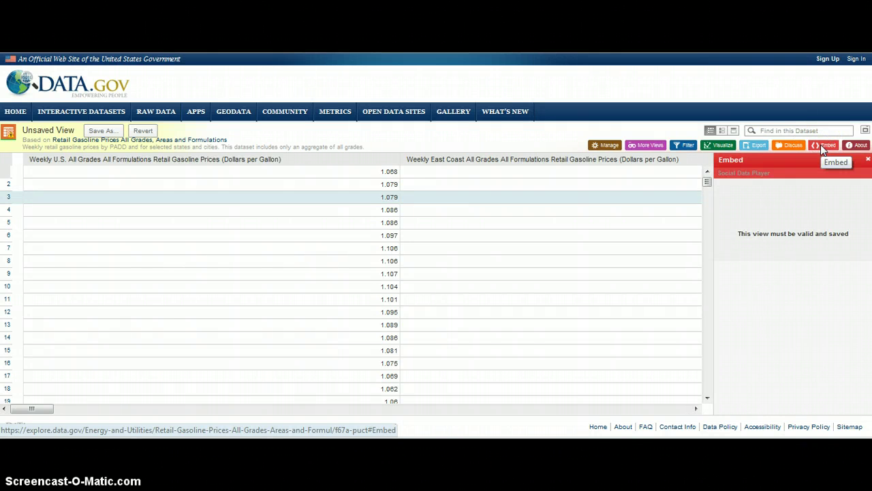
pyautogui.click(854, 145)
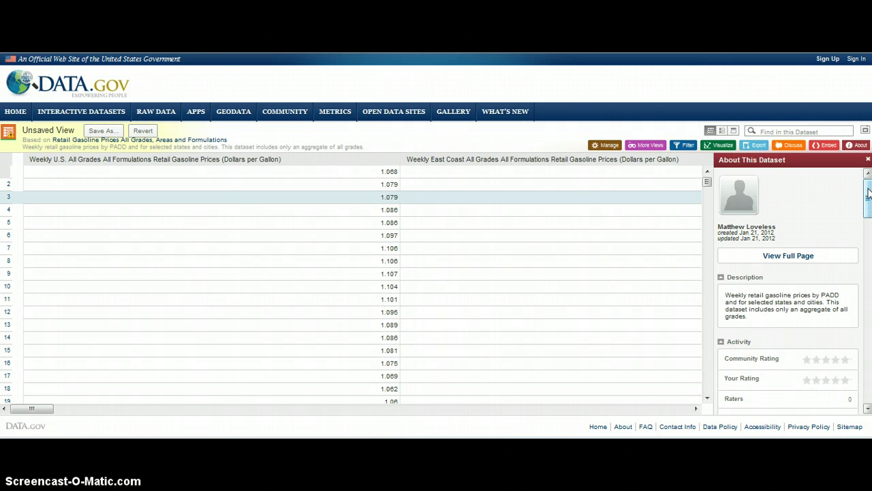
pyautogui.moveTo(868, 189); pyautogui.dragTo(868, 189)
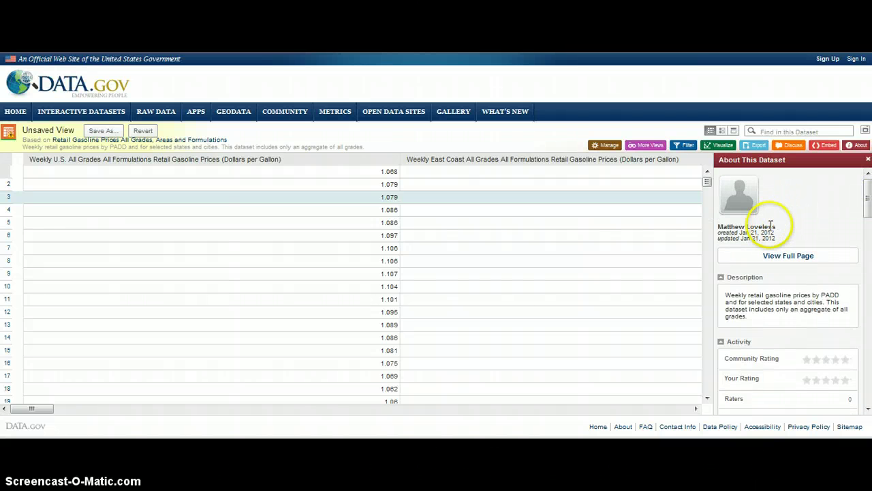
pyautogui.moveTo(867, 201); pyautogui.dragTo(868, 235)
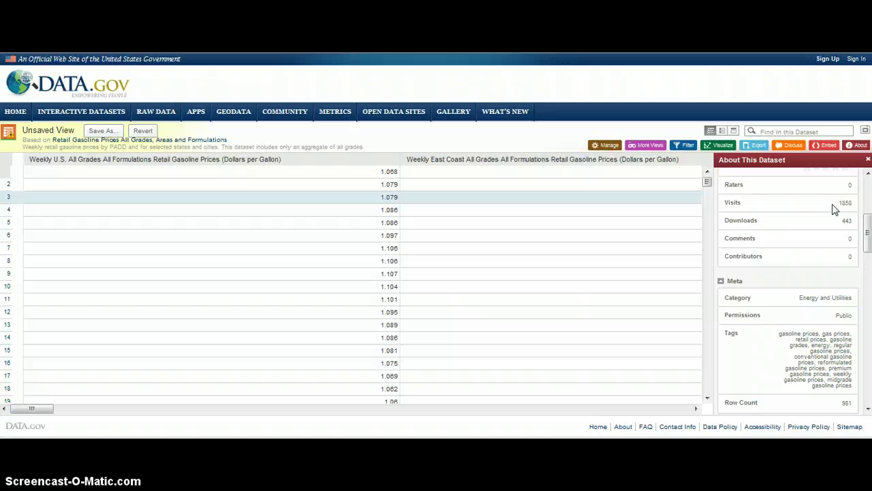
# Leave the gasoline price dataset and go back to the Data.gov home page.
pyautogui.click(598, 229)
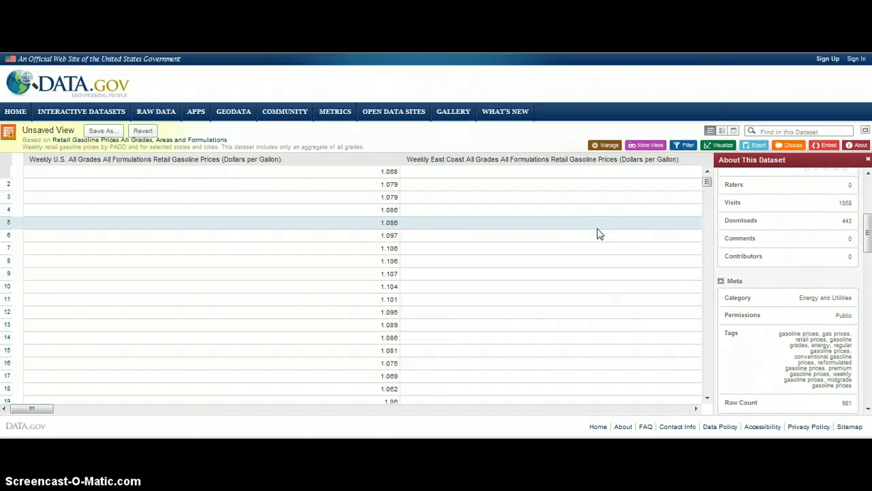
pyautogui.click(403, 343)
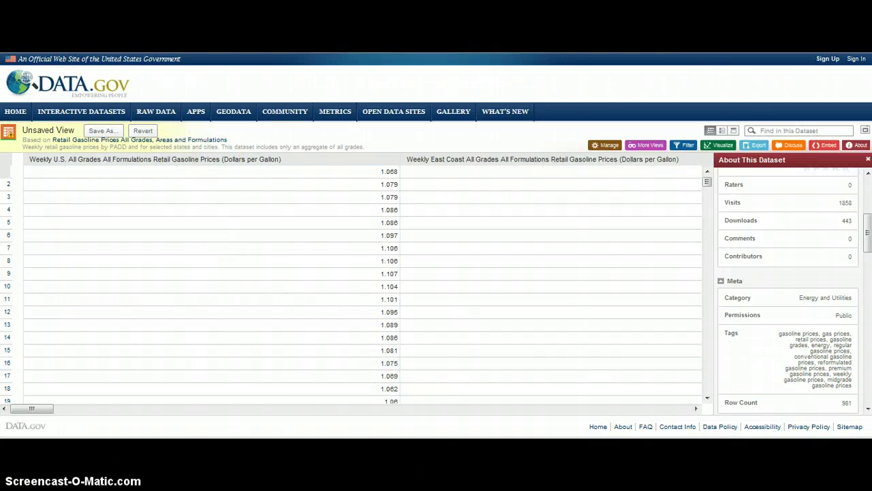
pyautogui.click(115, 42)
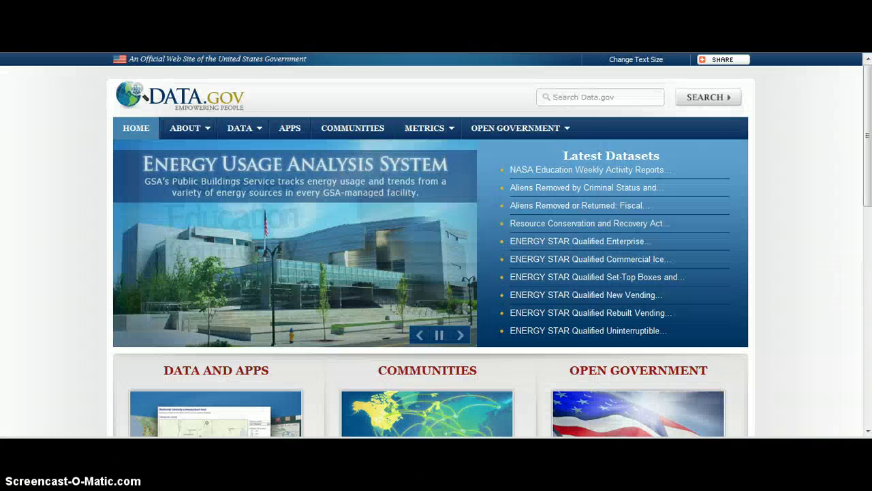